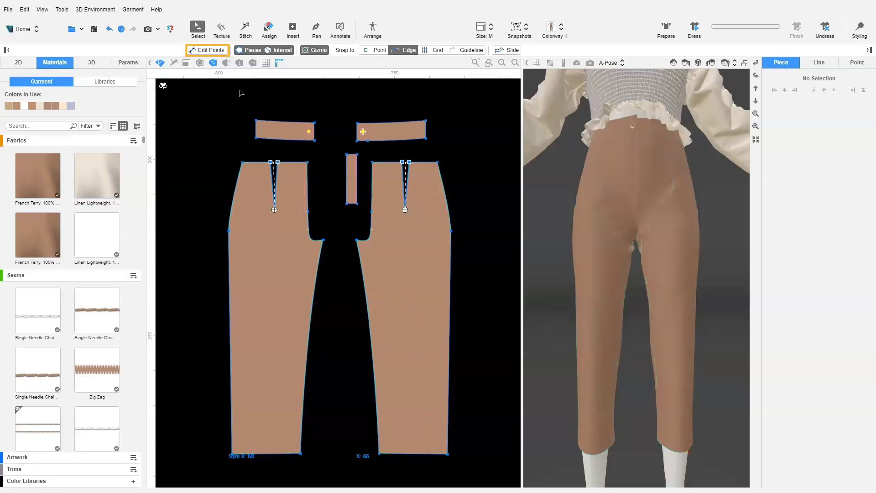
# Rotate the front leg's waist dart partly into the hem edge, turning the side-seam section until the waist dart is 1.7 cm wide.
pyautogui.click(220, 52)
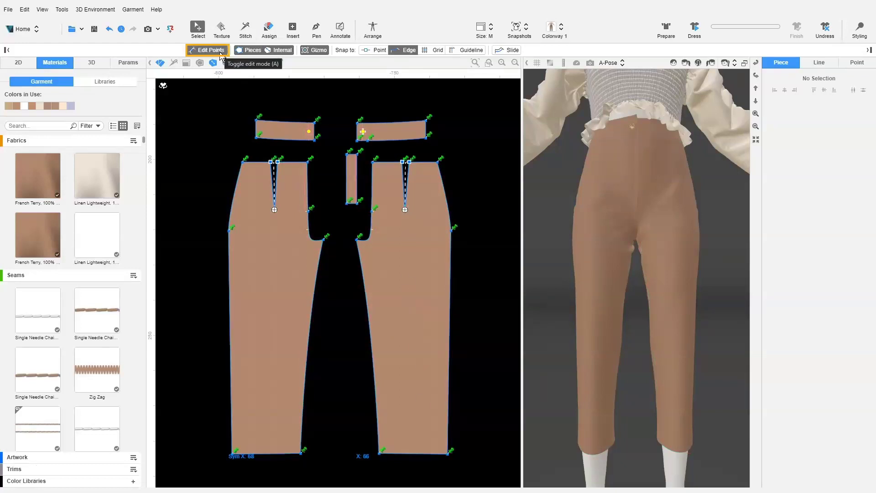
pyautogui.click(405, 211)
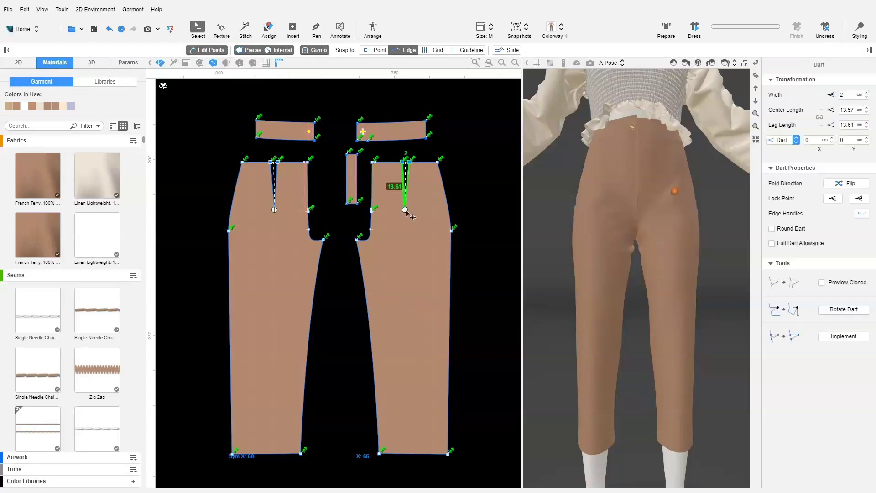
pyautogui.click(844, 310)
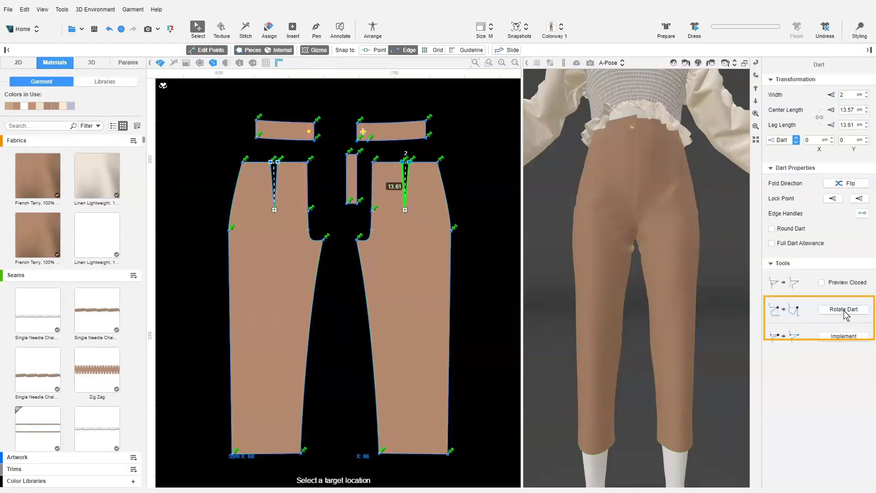
pyautogui.click(412, 454)
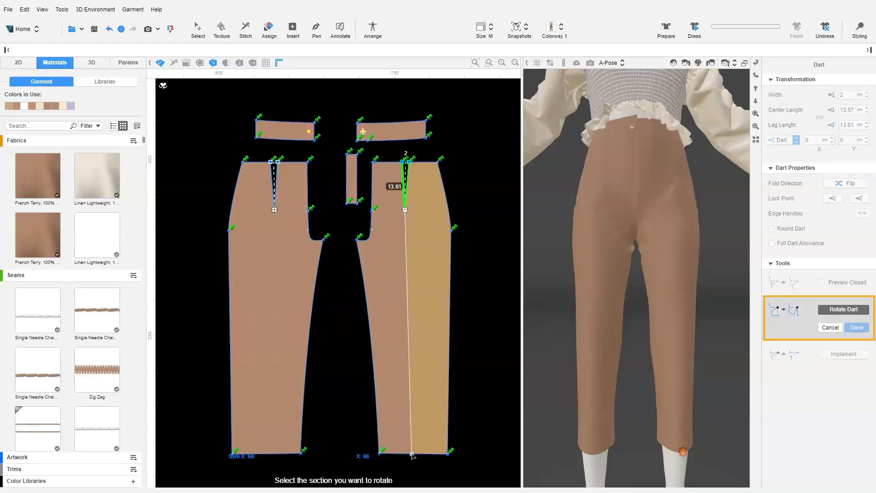
pyautogui.click(428, 268)
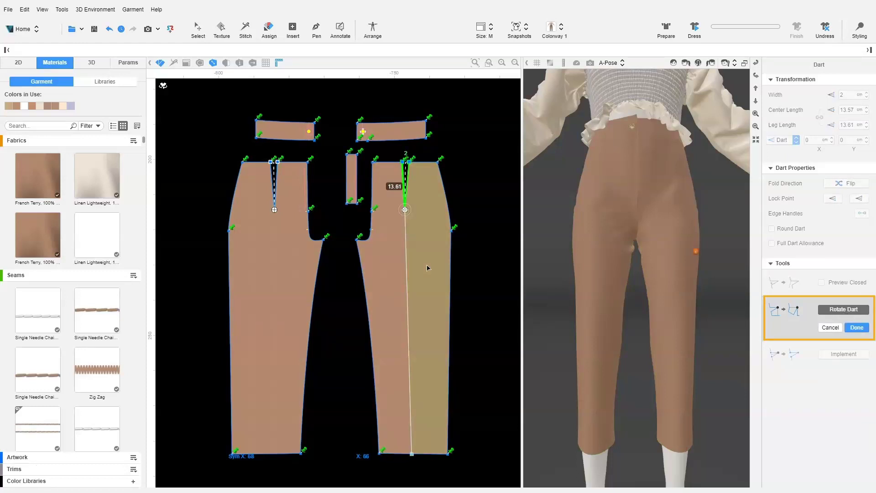
pyautogui.click(404, 207)
pyautogui.write('1.5')
pyautogui.press('Return')
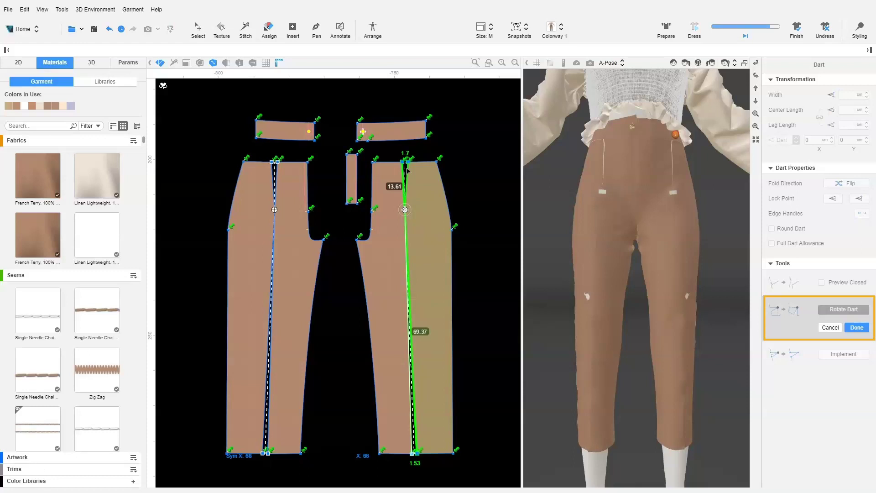
pyautogui.click(857, 327)
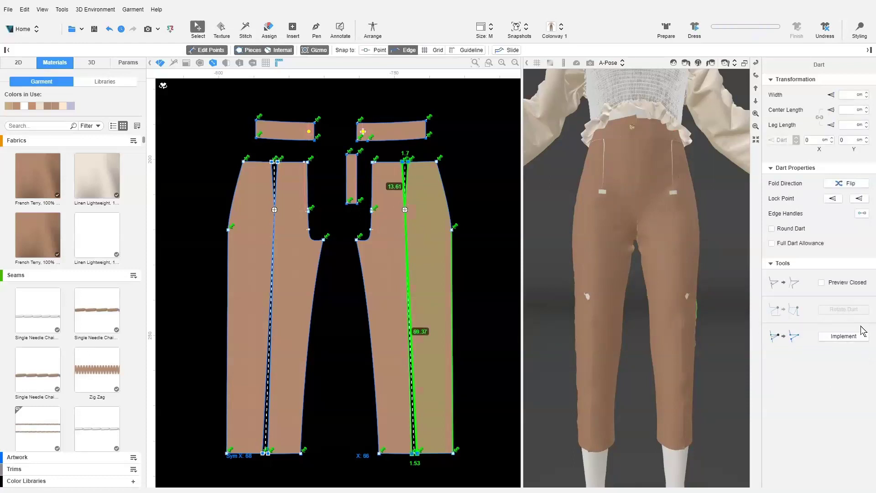
# Implement the rotated dart on the front leg and delete its tip point.
pyautogui.click(840, 339)
pyautogui.click(405, 211)
pyautogui.press('Delete')
# Turn the former dart points on the hem and waist edges from corner points into notches.
pyautogui.moveTo(408, 445); pyautogui.dragTo(420, 462)
pyautogui.keyDown('shift'); pyautogui.moveTo(397, 151); pyautogui.dragTo(410, 169); pyautogui.keyUp('shift')
pyautogui.click(774, 269)
pyautogui.click(775, 300)
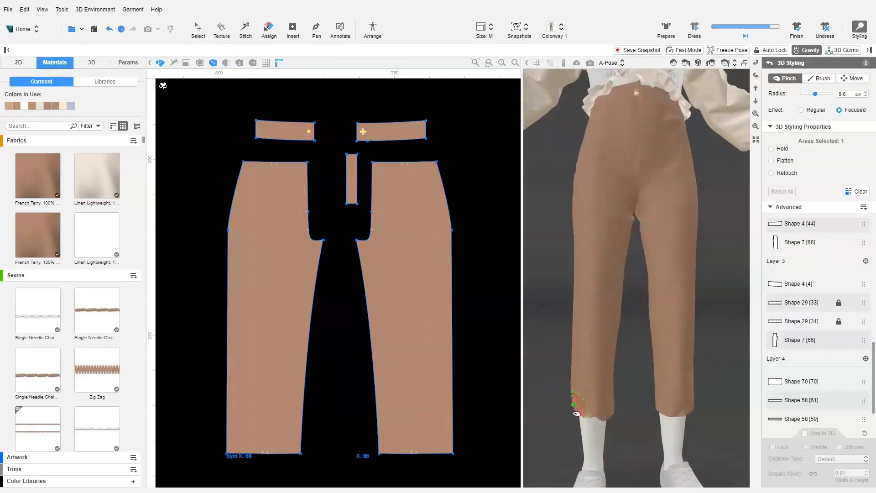
# Pull the outer hem of both trouser legs outward in 3D with the Pinch styling tool, using the Focused effect.
pyautogui.moveTo(576, 412); pyautogui.dragTo(569, 409)
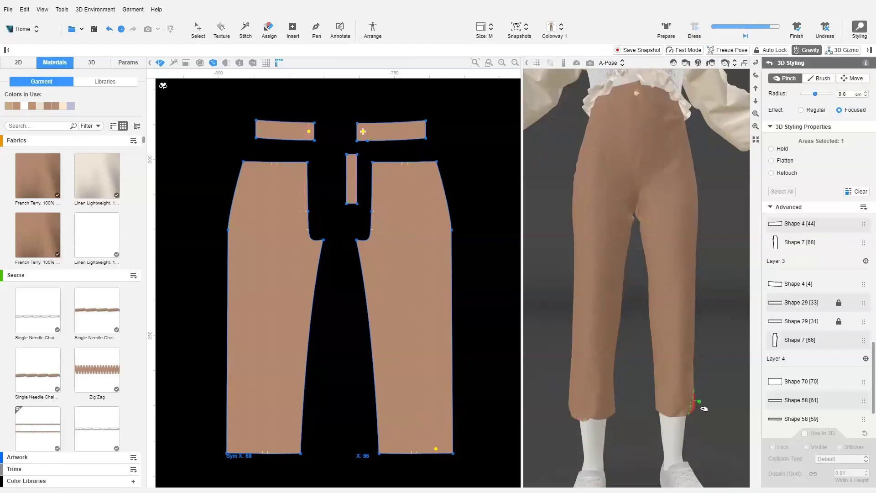
pyautogui.moveTo(699, 406); pyautogui.dragTo(706, 403)
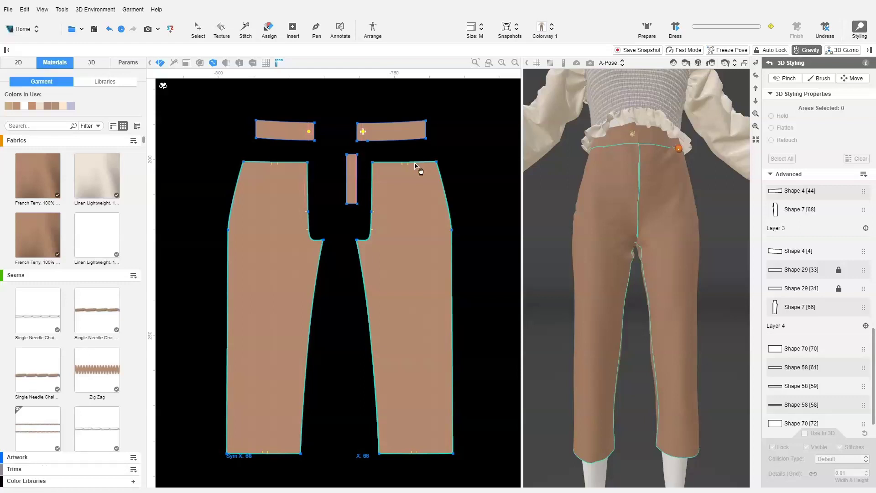
# Place two Slash and Spread lines from waist to hem on the front leg at the notches, locking the inseam-side section.
pyautogui.click(292, 28)
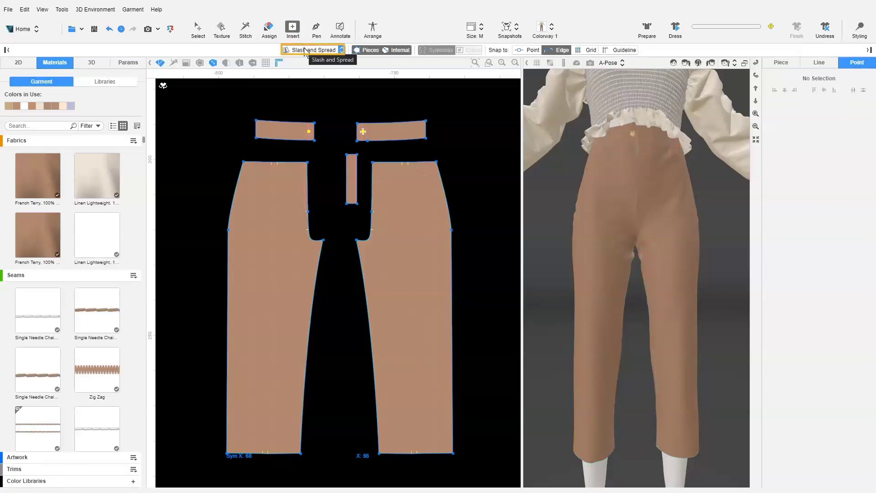
pyautogui.scroll(10, 401, 176)
pyautogui.click(380, 167)
pyautogui.click(466, 169)
pyautogui.scroll(-8, 250, 306)
pyautogui.moveTo(298, 319); pyautogui.dragTo(365, 131, button='middle')
pyautogui.scroll(-1, 365, 131)
pyautogui.click(338, 394)
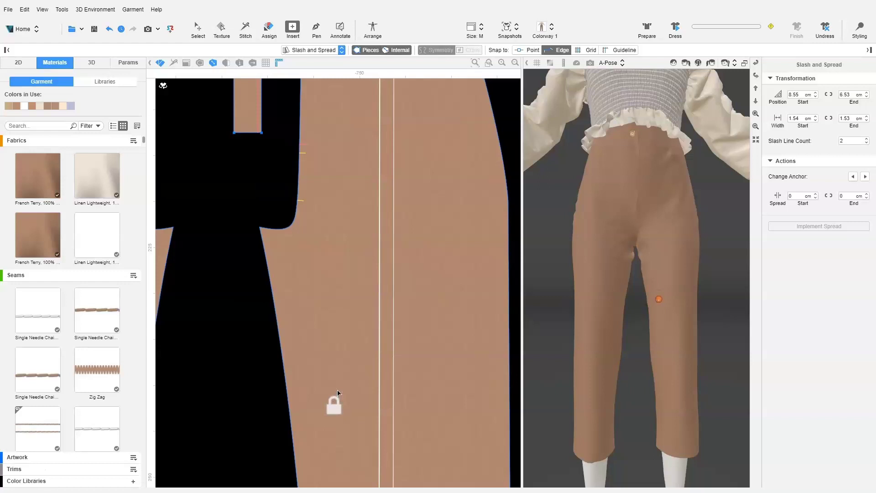
# Set the waist-end spread to -0.7 cm and implement the spread.
pyautogui.moveTo(407, 238); pyautogui.dragTo(408, 383, button='middle')
pyautogui.scroll(7, 401, 204)
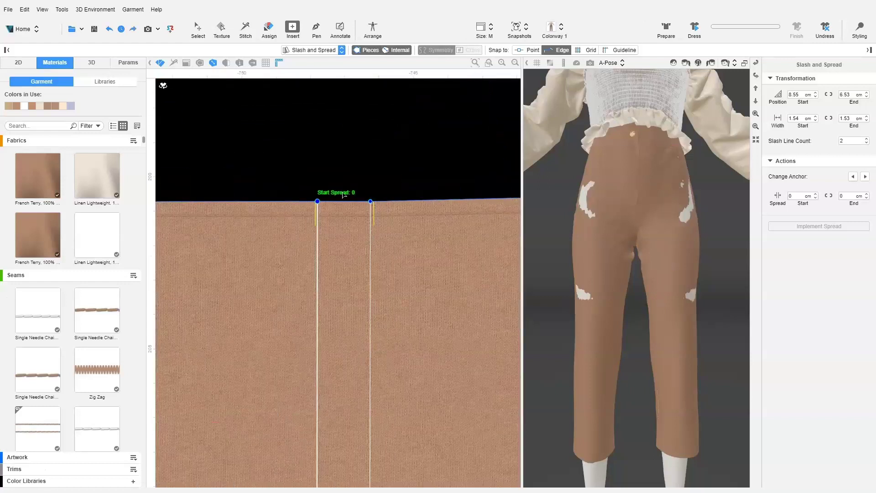
pyautogui.click(344, 194)
pyautogui.write('-0.7')
pyautogui.press('Return')
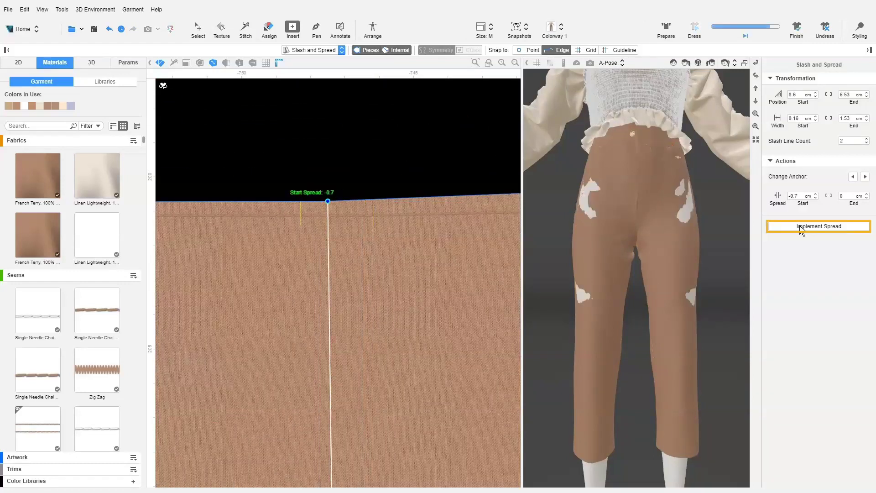
pyautogui.click(802, 231)
# Slash and spread the front leg from the hem notches with a start spread of -0.5 cm, and implement it.
pyautogui.scroll(-5, 374, 373)
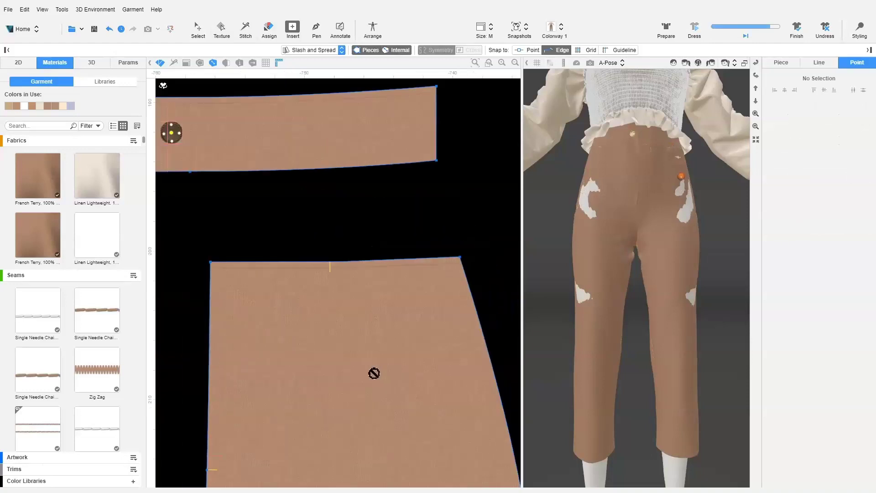
pyautogui.moveTo(374, 372); pyautogui.dragTo(347, 236, button='middle')
pyautogui.scroll(3, 340, 292)
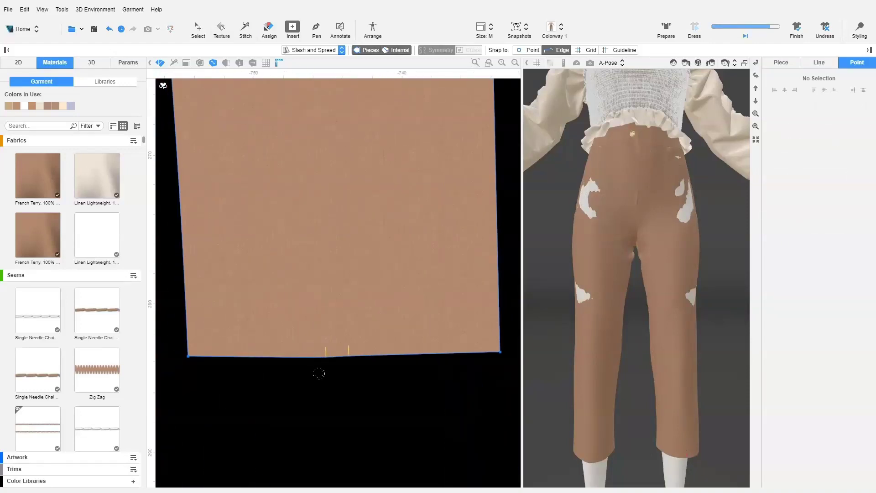
pyautogui.scroll(2, 332, 358)
pyautogui.click(332, 357)
pyautogui.click(255, 375)
pyautogui.press('Return')
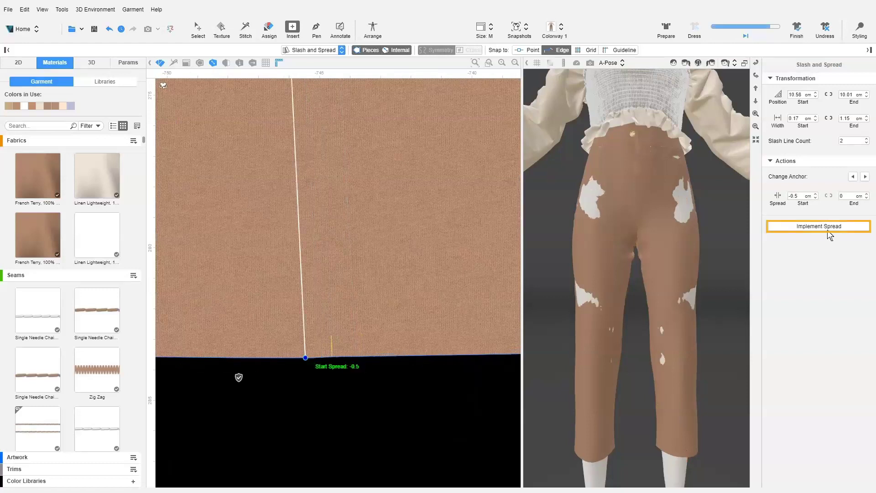
pyautogui.click(819, 226)
# Simulate the altered trousers on the avatar and leave the Slash and Spread tool.
pyautogui.scroll(-5, 378, 316)
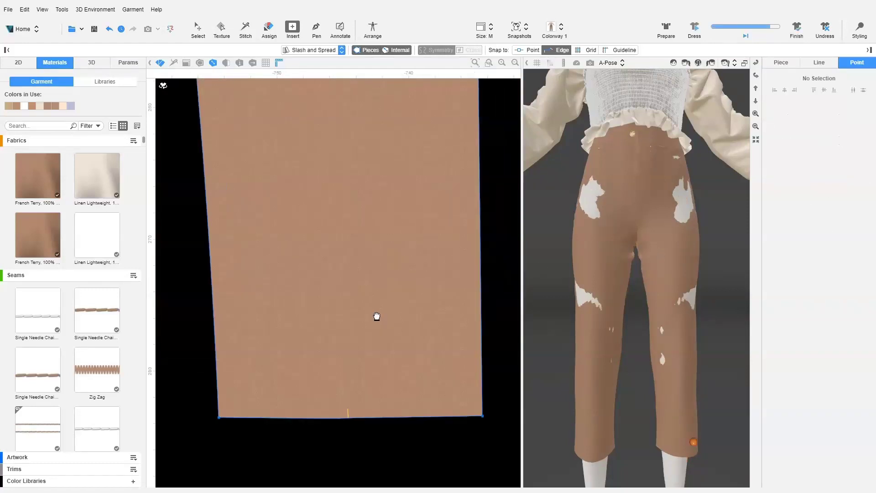
pyautogui.moveTo(416, 314); pyautogui.dragTo(418, 306, button='middle')
pyautogui.click(696, 31)
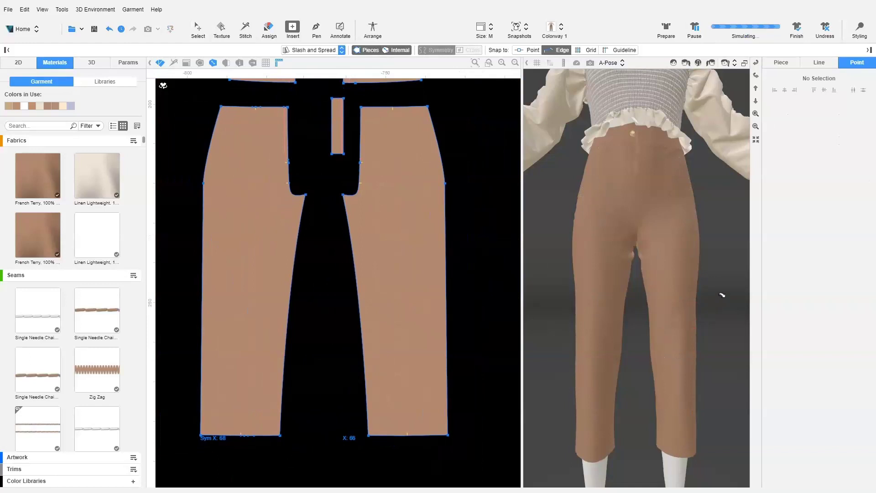
pyautogui.press('Escape')
pyautogui.moveTo(467, 237); pyautogui.dragTo(482, 265, button='middle')
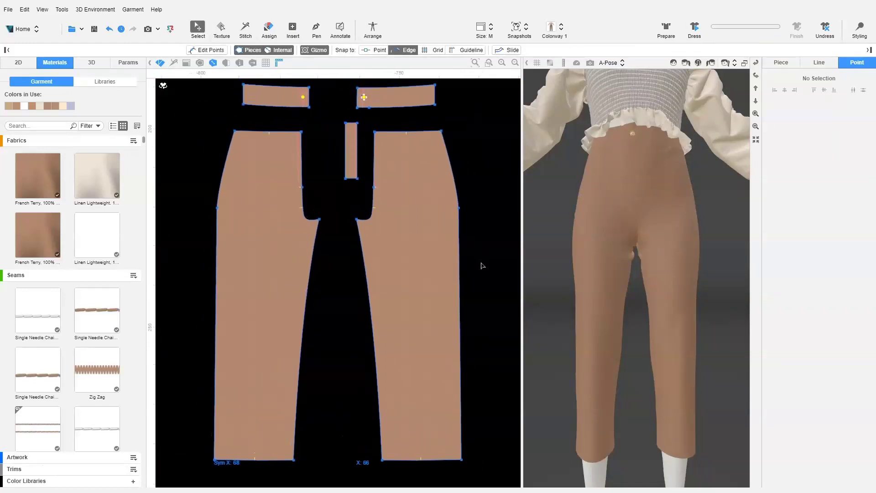
# Move the front leg's side-seam hip point 1 cm in X and finish the garment simulation.
pyautogui.doubleClick(405, 178)
pyautogui.click(459, 208)
pyautogui.click(796, 142)
pyautogui.press('Return')
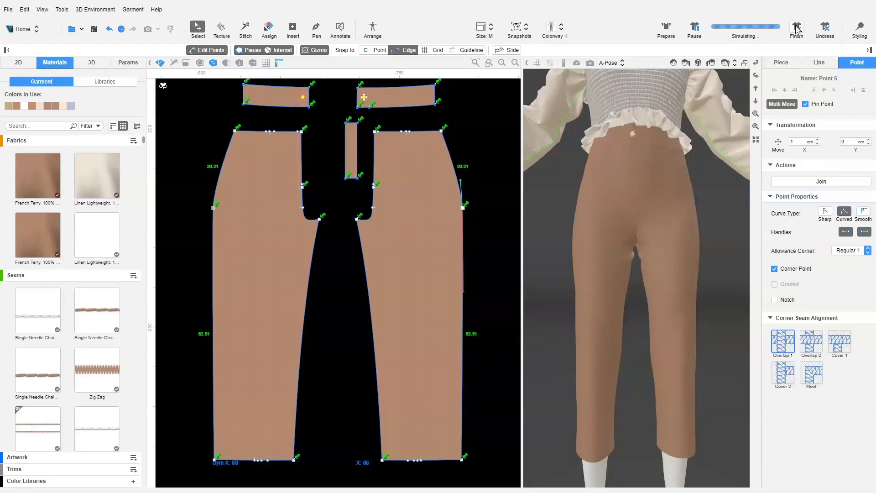
pyautogui.click(797, 29)
# Draw a straight internal crease line on the front leg from the waist notch to the hem notch with the Pen tool.
pyautogui.click(315, 28)
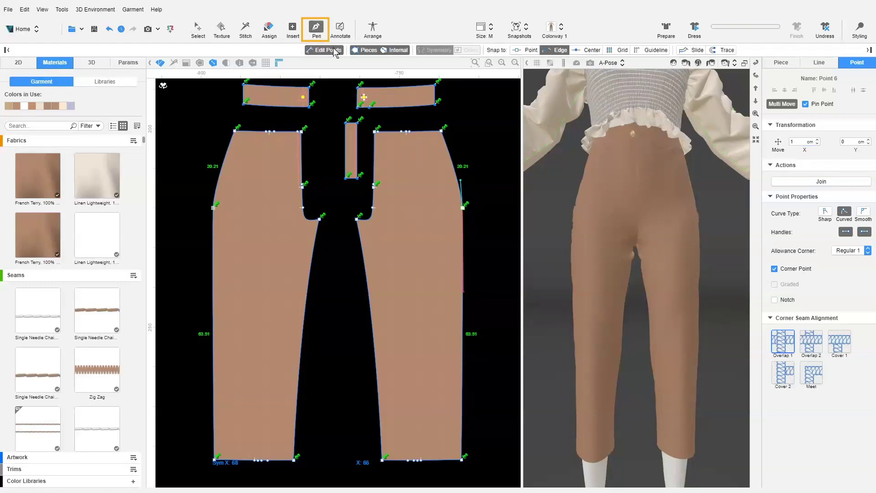
pyautogui.click(335, 51)
pyautogui.click(406, 132)
pyautogui.click(421, 460)
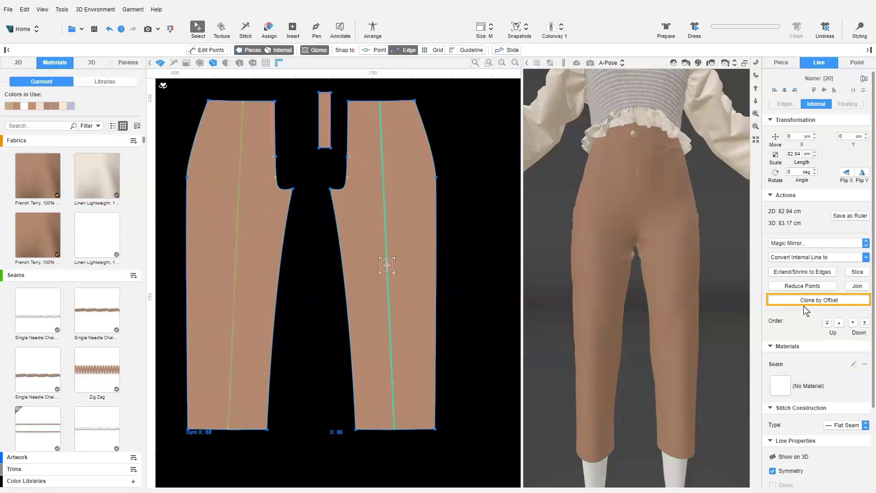
# Clone the crease line by offset once toward the side seam, measuring the X spacing from the center.
pyautogui.click(804, 303)
pyautogui.click(840, 329)
pyautogui.click(848, 356)
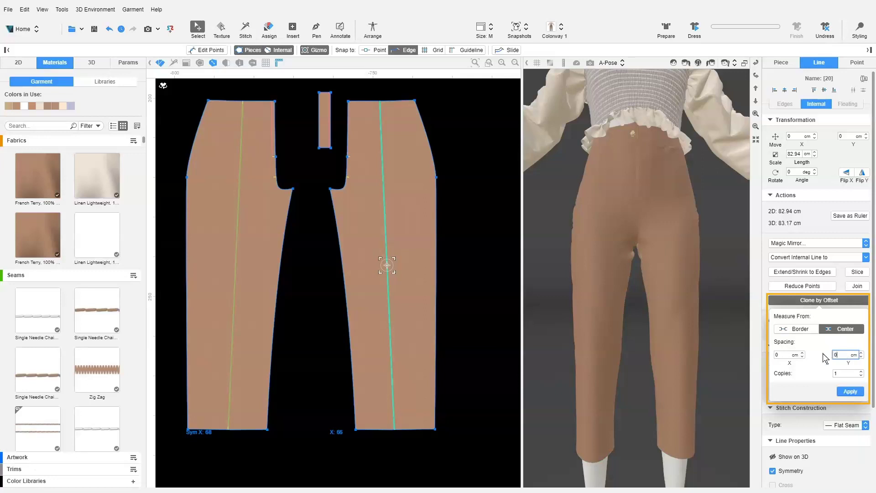
pyautogui.moveTo(784, 355); pyautogui.dragTo(769, 353)
pyautogui.click(850, 392)
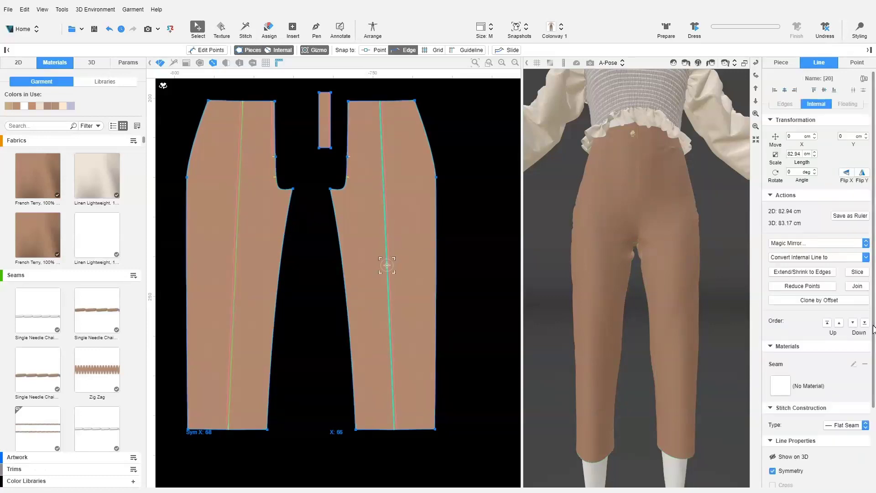
# Clone the crease line once more with an X spacing of -0.5 cm, and extend the clones to the piece edges.
pyautogui.click(832, 303)
pyautogui.moveTo(784, 355); pyautogui.dragTo(746, 358)
pyautogui.write('-')
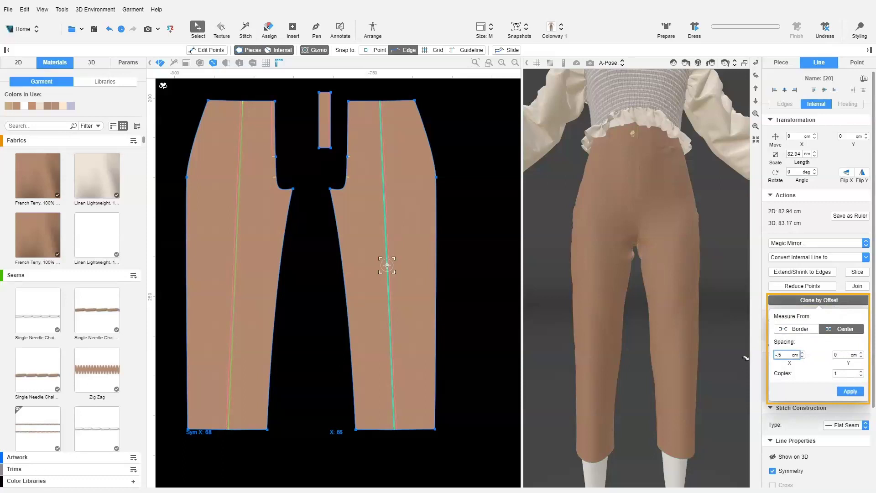
pyautogui.write('.5')
pyautogui.click(850, 391)
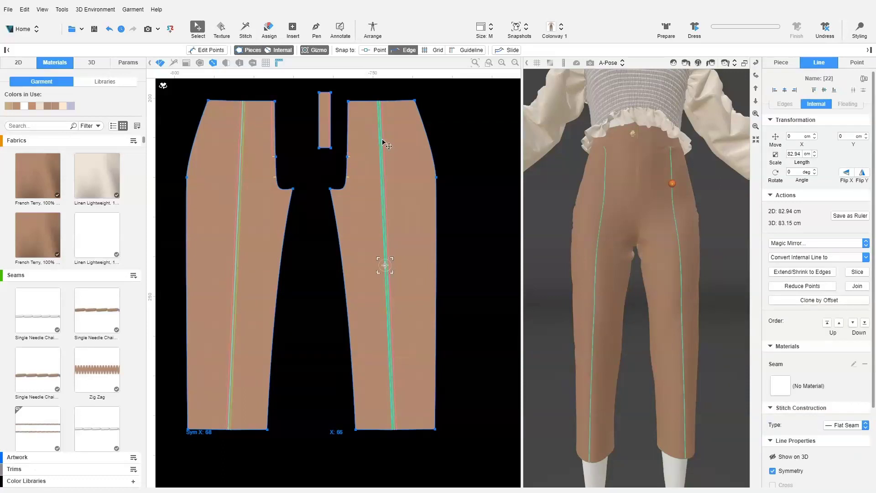
pyautogui.click(810, 274)
# Add points to the waist and hem edges at the ends of the three internal lines and make them corner points.
pyautogui.moveTo(384, 98); pyautogui.dragTo(387, 130, button='middle')
pyautogui.scroll(9, 387, 131)
pyautogui.click(215, 51)
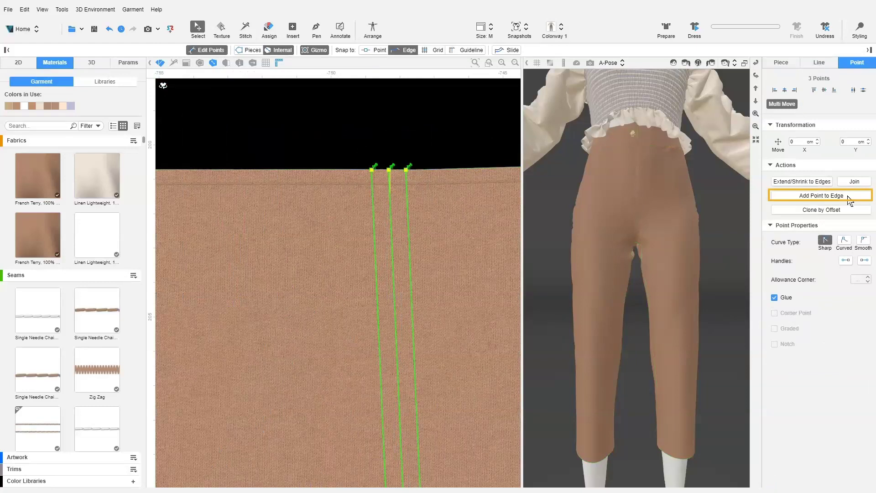
pyautogui.click(848, 196)
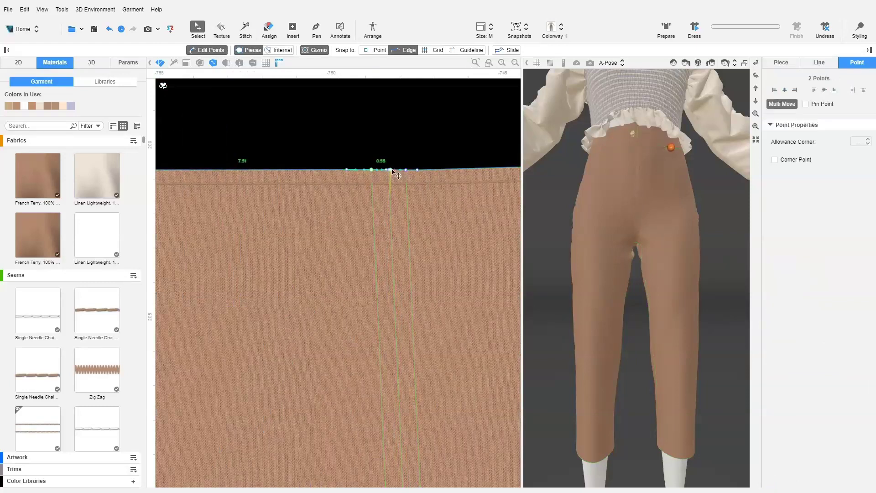
pyautogui.click(804, 163)
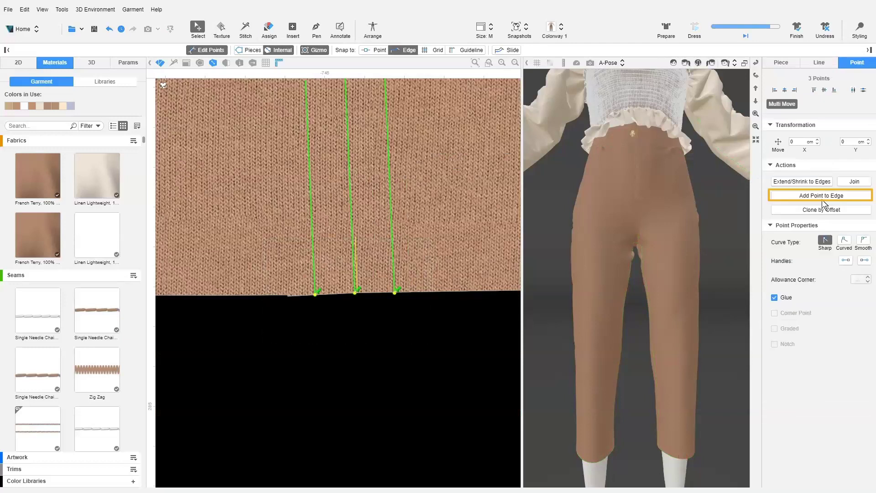
pyautogui.click(822, 197)
pyautogui.click(774, 268)
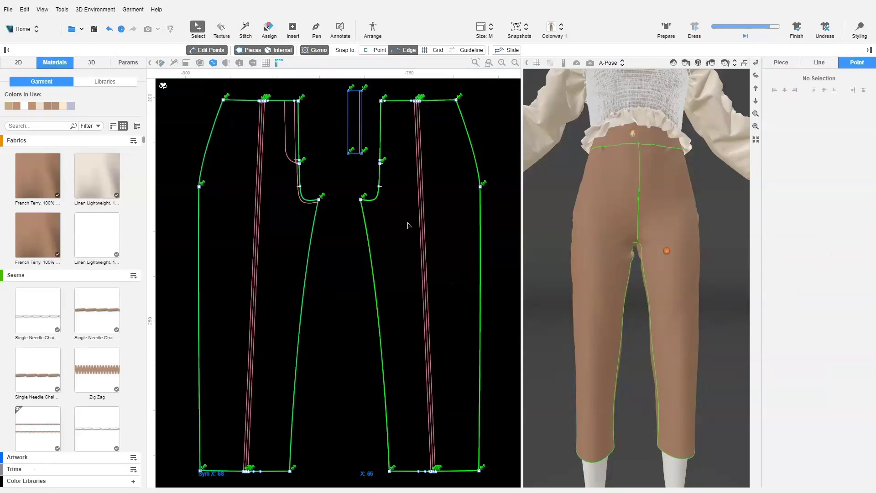
# Apply the Iron property to the middle crease line and simulate the garment.
pyautogui.click(420, 166)
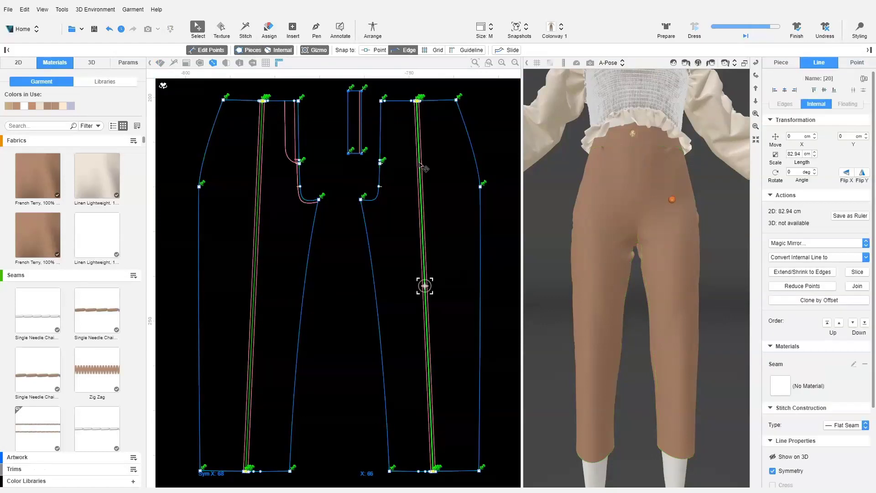
pyautogui.scroll(-2, 804, 397)
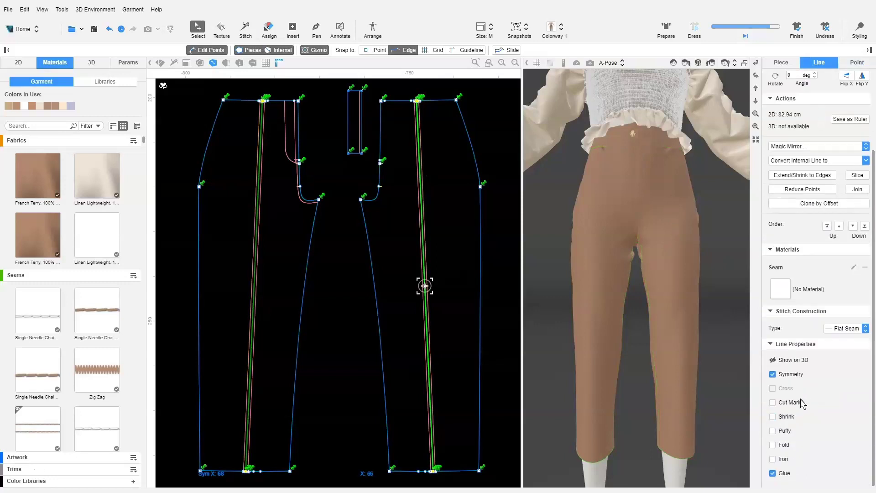
pyautogui.click(783, 459)
pyautogui.press('space')
# Stitch together the two offset lines on either side of the front crease.
pyautogui.press('s')
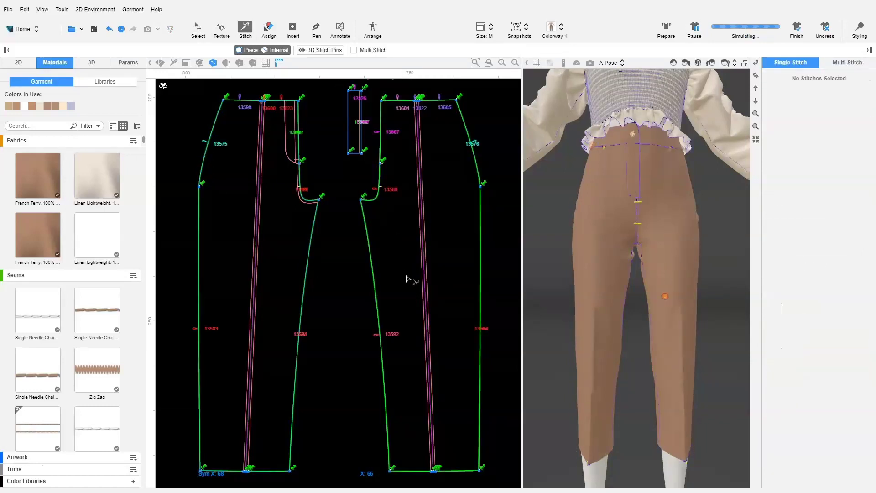
pyautogui.click(426, 229)
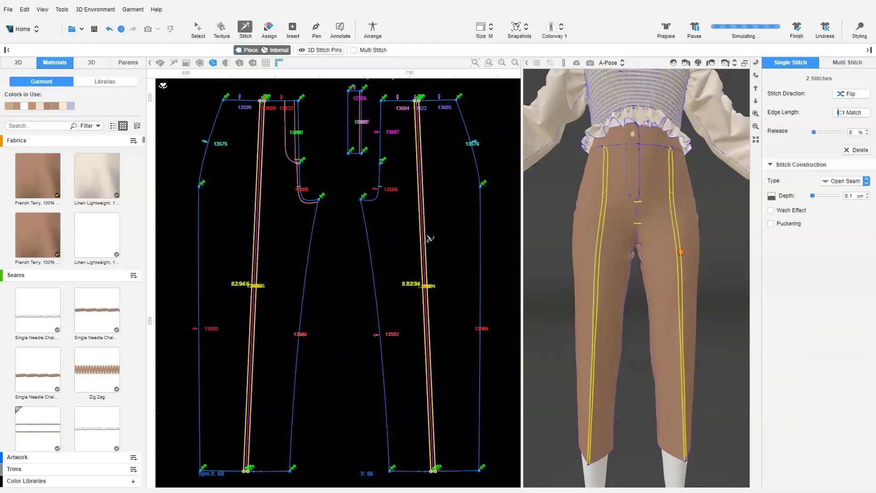
# Simulate the garment with the stitched crease and examine the folded front line up close in 3D.
pyautogui.press('space')
pyautogui.press('space')
pyautogui.scroll(4, 573, 219)
pyautogui.moveTo(559, 222); pyautogui.dragTo(588, 287)
pyautogui.click(342, 206)
pyautogui.click(197, 29)
pyautogui.moveTo(648, 274); pyautogui.dragTo(494, 276, button='right')
pyautogui.moveTo(672, 283); pyautogui.dragTo(705, 249, button='right')
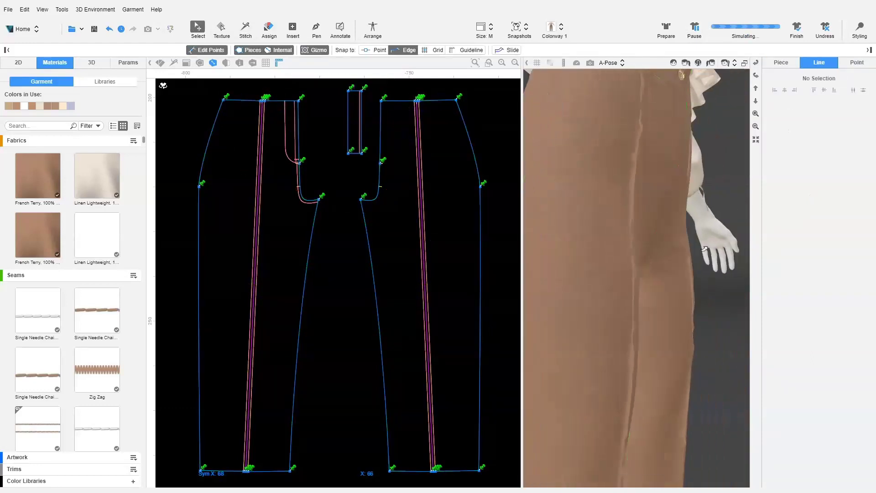
# Set the grid detail of both front trouser pieces to 0.5.
pyautogui.click(447, 235)
pyautogui.keyDown('shift'); pyautogui.click(276, 221); pyautogui.keyUp('shift')
pyautogui.moveTo(849, 462); pyautogui.dragTo(826, 462)
pyautogui.write('0.5')
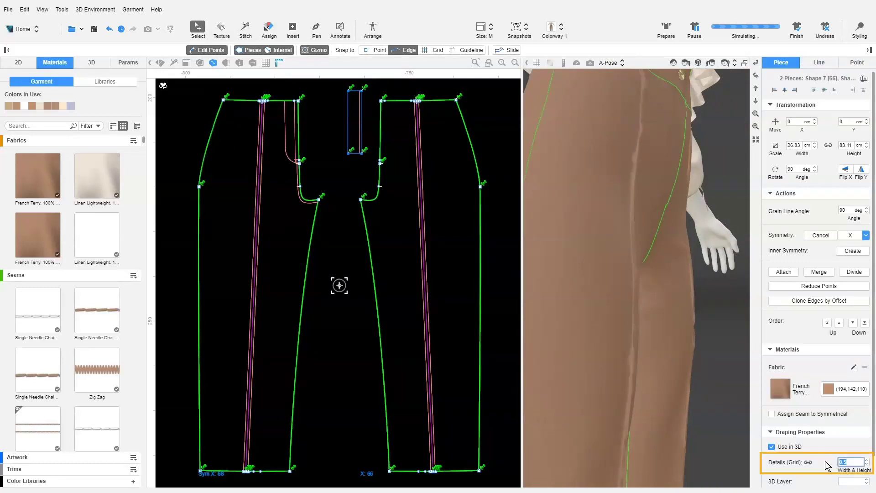
pyautogui.press('Return')
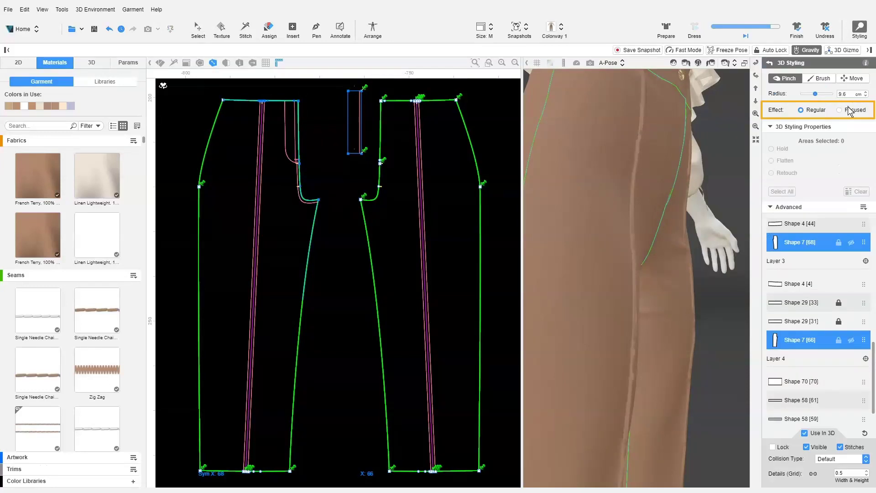
# Set the 3D Styling pinch effect to Focused and pull the crease fold sideways at several spots along one trouser leg.
pyautogui.click(850, 110)
pyautogui.moveTo(634, 199); pyautogui.dragTo(653, 201)
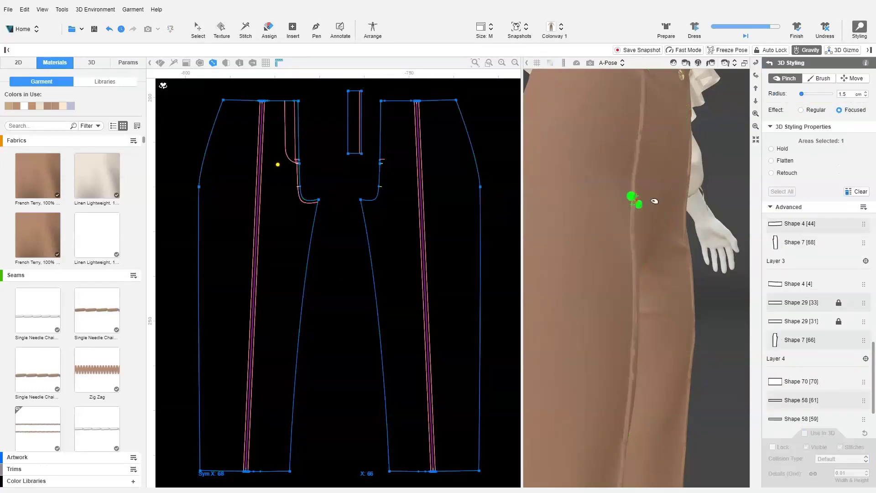
pyautogui.moveTo(633, 136); pyautogui.dragTo(656, 139)
pyautogui.moveTo(634, 366); pyautogui.dragTo(649, 366)
# Pinch and pull the crease fold into place along the other trouser leg and adjust the remaining areas of the crease.
pyautogui.keyDown('alt'); pyautogui.moveTo(726, 235); pyautogui.dragTo(680, 276); pyautogui.keyUp('alt')
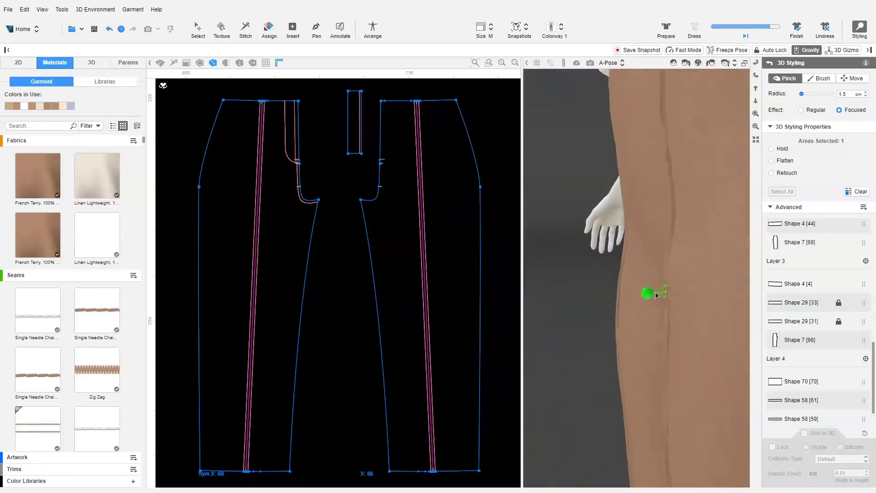
pyautogui.scroll(-4, 679, 292)
pyautogui.keyDown('alt'); pyautogui.moveTo(681, 270); pyautogui.dragTo(704, 303, button='middle'); pyautogui.keyUp('alt')
pyautogui.scroll(-3, 705, 303)
pyautogui.keyDown('alt'); pyautogui.moveTo(553, 311); pyautogui.dragTo(614, 311); pyautogui.keyUp('alt')
pyautogui.keyDown('alt'); pyautogui.moveTo(550, 279); pyautogui.dragTo(579, 296); pyautogui.keyUp('alt')
pyautogui.scroll(4, 607, 310)
pyautogui.moveTo(634, 329); pyautogui.dragTo(631, 217)
pyautogui.scroll(-5, 713, 332)
pyautogui.moveTo(713, 332); pyautogui.dragTo(700, 293)
# Delete the stitches that join the waist edges of both front trouser pieces to the waistband.
pyautogui.click(252, 31)
pyautogui.scroll(3, 383, 221)
pyautogui.scroll(3, 383, 221)
pyautogui.click(382, 227)
pyautogui.press('Delete')
pyautogui.scroll(-2, 380, 228)
pyautogui.click(239, 224)
pyautogui.press('Delete')
# Multi-stitch the lower waistband edges to the front waist edges on either side of the crease, leaving out the crease fold.
pyautogui.click(354, 50)
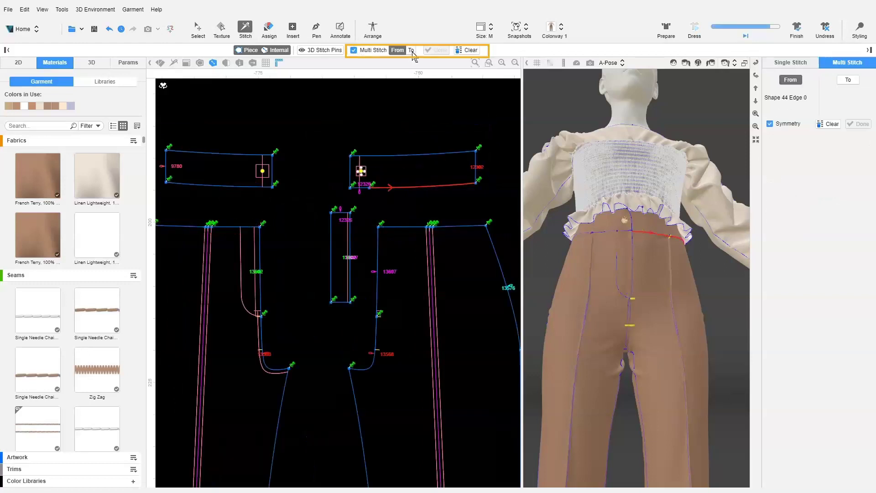
pyautogui.click(411, 50)
pyautogui.click(386, 227)
pyautogui.click(441, 226)
pyautogui.click(436, 50)
pyautogui.click(265, 186)
pyautogui.click(411, 50)
pyautogui.click(252, 229)
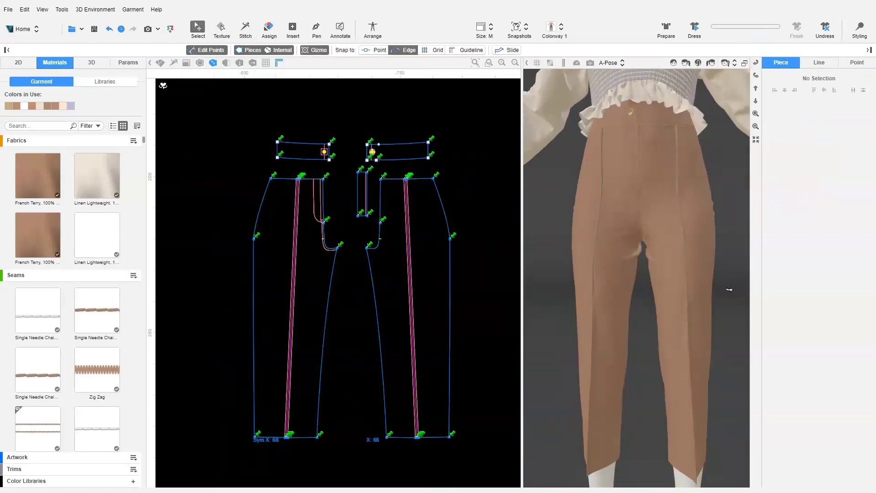
# Draw an internal line about 9 cm long down from the waist edge along the outer crease line of the front piece.
pyautogui.click(729, 290)
pyautogui.click(593, 305)
pyautogui.moveTo(558, 276); pyautogui.dragTo(689, 270, button='right')
pyautogui.click(414, 285)
pyautogui.scroll(8, 406, 197)
pyautogui.moveTo(418, 250); pyautogui.dragTo(412, 248, button='middle')
pyautogui.scroll(4, 401, 196)
pyautogui.press('p')
pyautogui.click(398, 189)
pyautogui.scroll(-4, 410, 296)
pyautogui.moveTo(411, 293); pyautogui.dragTo(401, 172, button='middle')
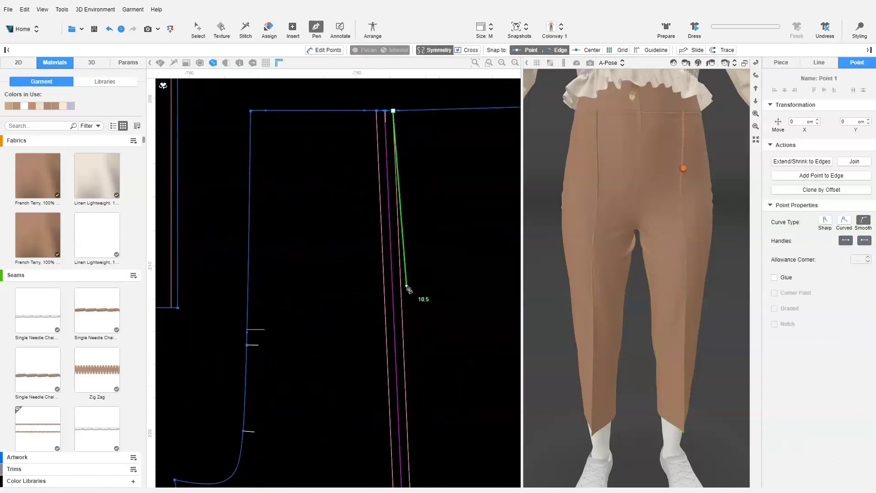
pyautogui.click(400, 262)
pyautogui.press('Escape')
# Offset the short internal line at the waist by 0.5 cm.
pyautogui.click(396, 187)
pyautogui.click(795, 134)
pyautogui.write('.5')
pyautogui.press('Return')
# Stitch the two short lines below the waist together and match their edge lengths.
pyautogui.click(245, 28)
pyautogui.click(392, 230)
pyautogui.click(409, 217)
pyautogui.click(852, 113)
# Simulate the garment with the new short stitches and check the front creases on the avatar.
pyautogui.scroll(-4, 466, 370)
pyautogui.moveTo(466, 370); pyautogui.dragTo(402, 231, button='middle')
pyautogui.moveTo(375, 375); pyautogui.dragTo(374, 94)
pyautogui.scroll(5, 704, 133)
pyautogui.moveTo(704, 133); pyautogui.dragTo(723, 241, button='right')
pyautogui.scroll(-3, 723, 241)
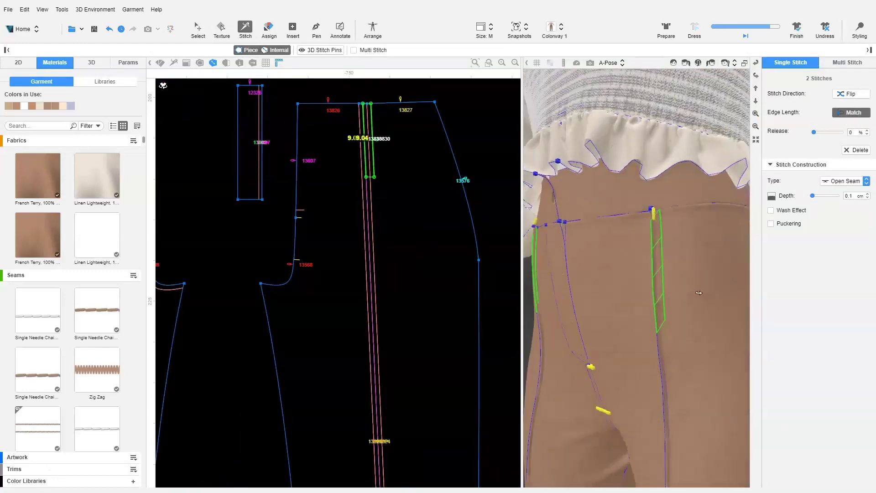
pyautogui.click(694, 31)
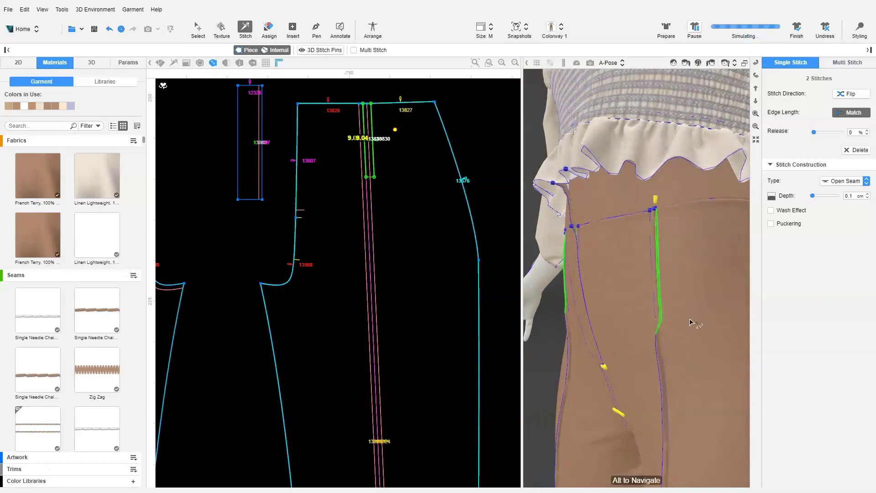
pyautogui.moveTo(690, 322); pyautogui.dragTo(558, 288, button='right')
pyautogui.click(199, 31)
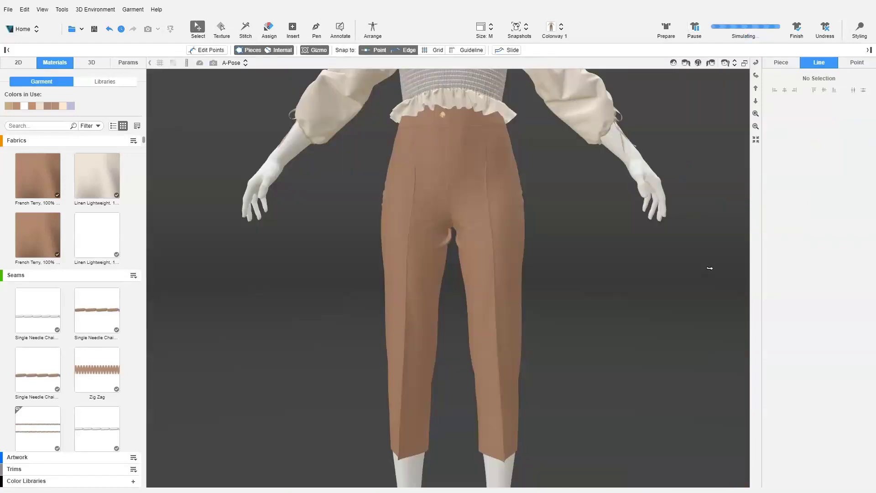